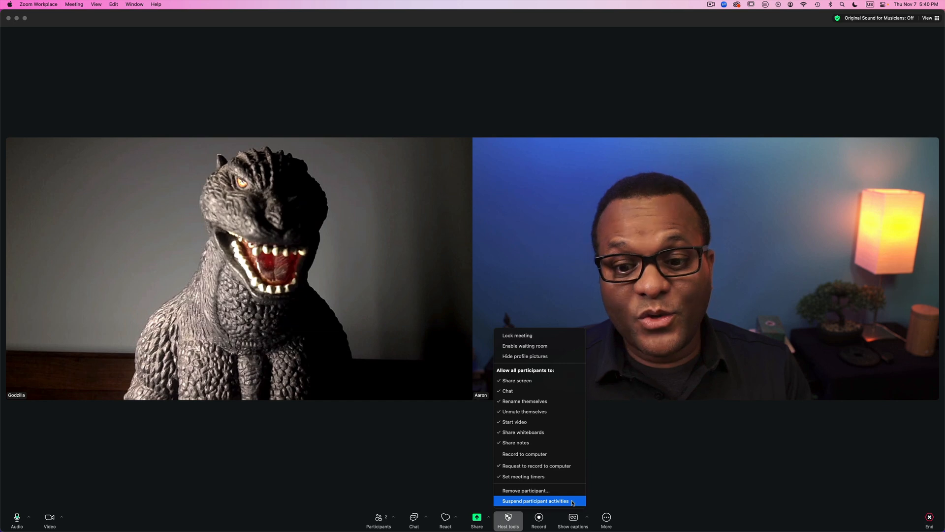
# Step: Suspend all participant activities in the meeting with the Report to Zoom option turned off
pyautogui.click(578, 501)
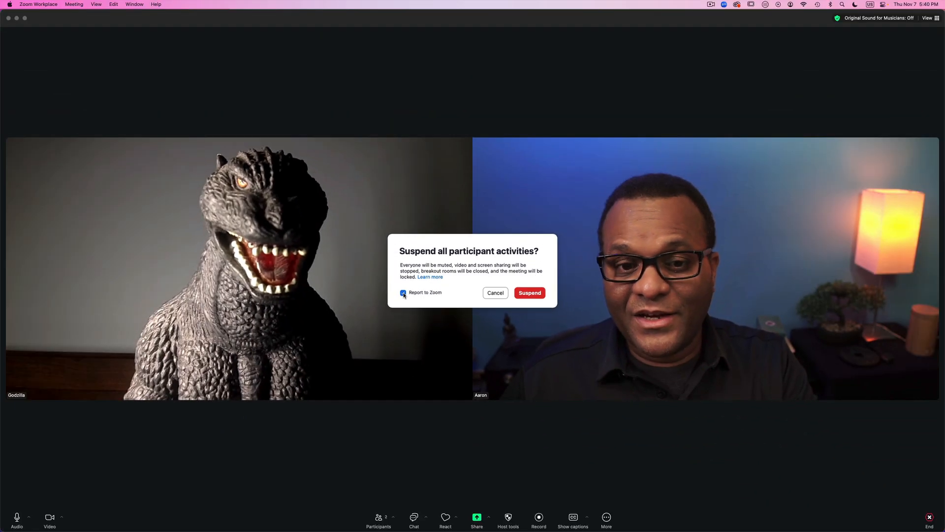
pyautogui.click(403, 293)
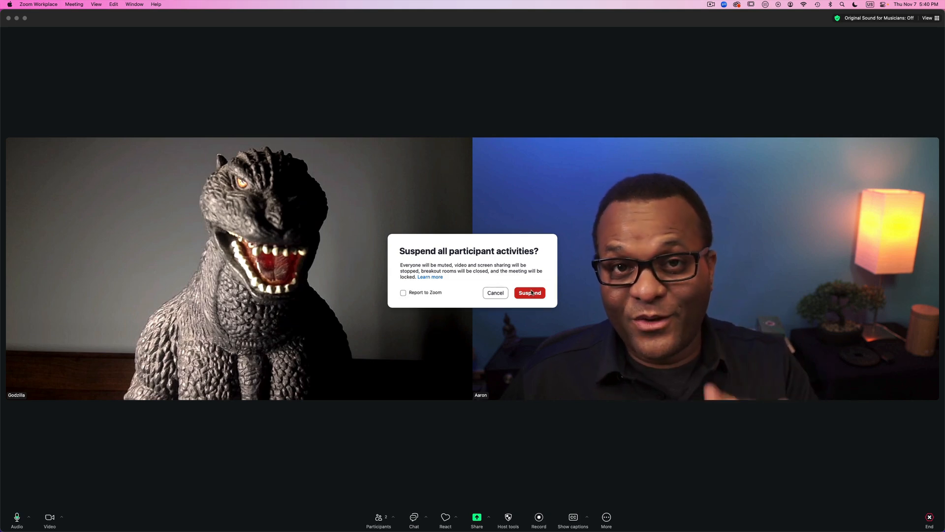
pyautogui.click(530, 292)
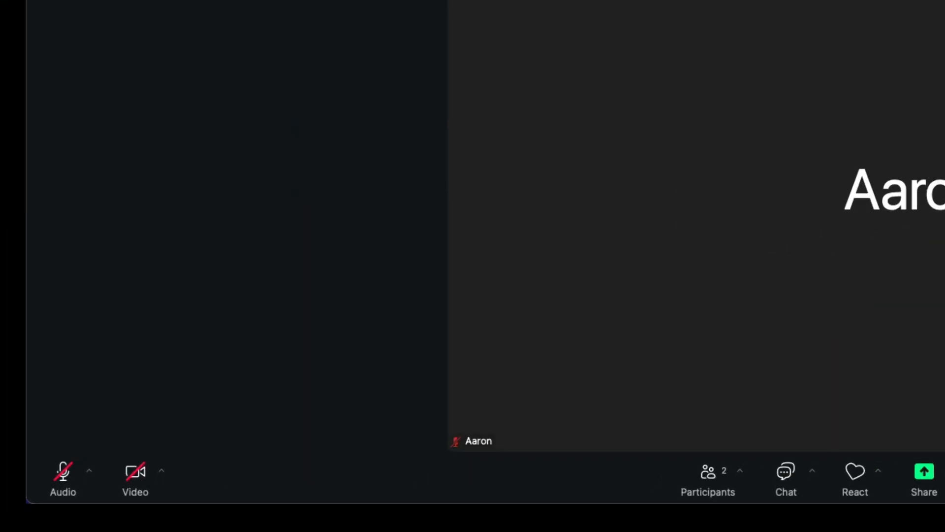
# Step: Unmute the host's own microphone and restart the host's camera
pyautogui.click(59, 476)
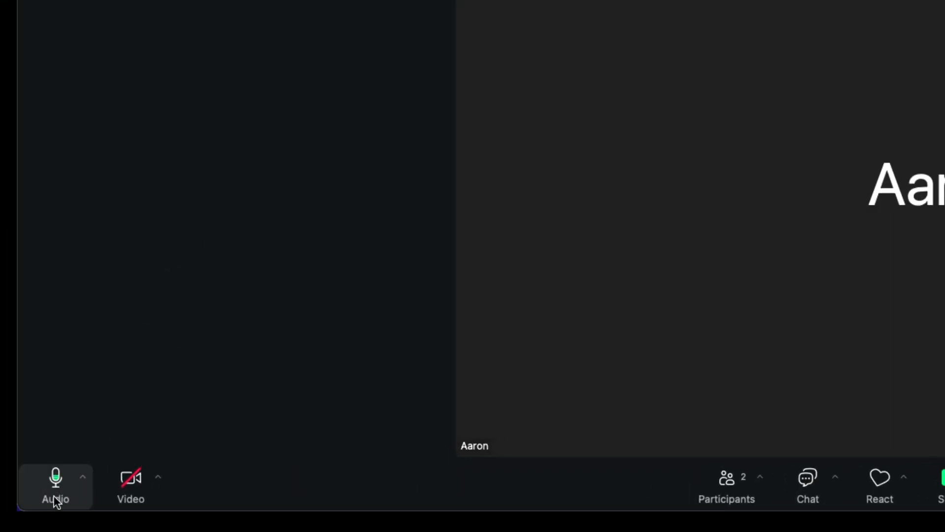
pyautogui.click(136, 492)
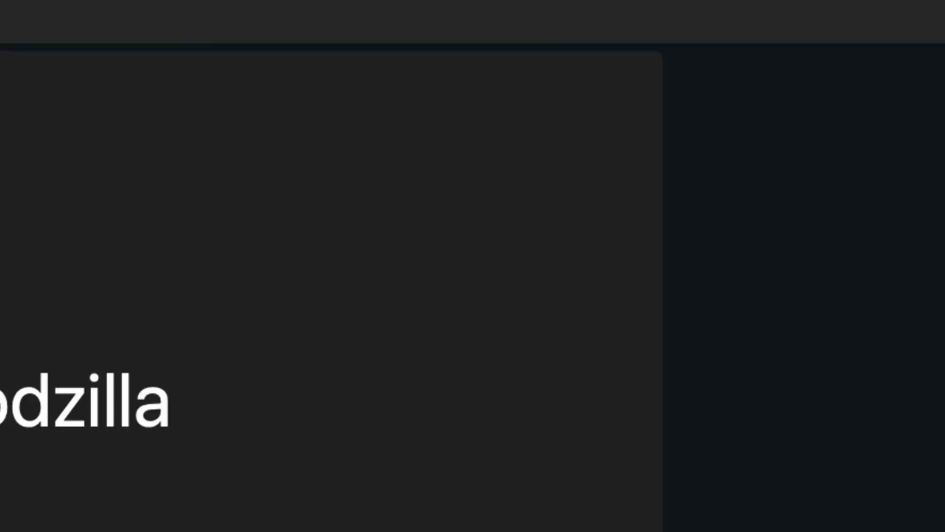
# Step: Remove the participant Godzilla from the meeting with the Report to Zoom option turned off
pyautogui.moveTo(402, 131)
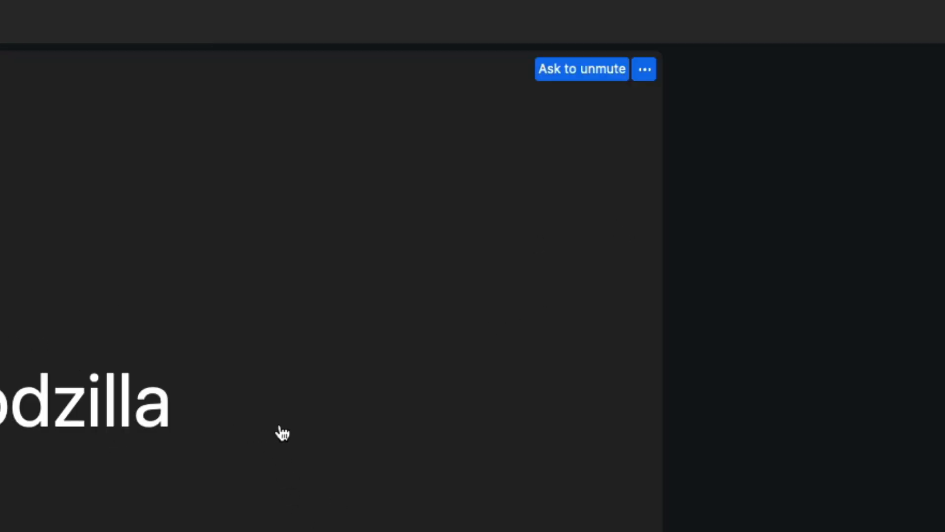
pyautogui.click(644, 73)
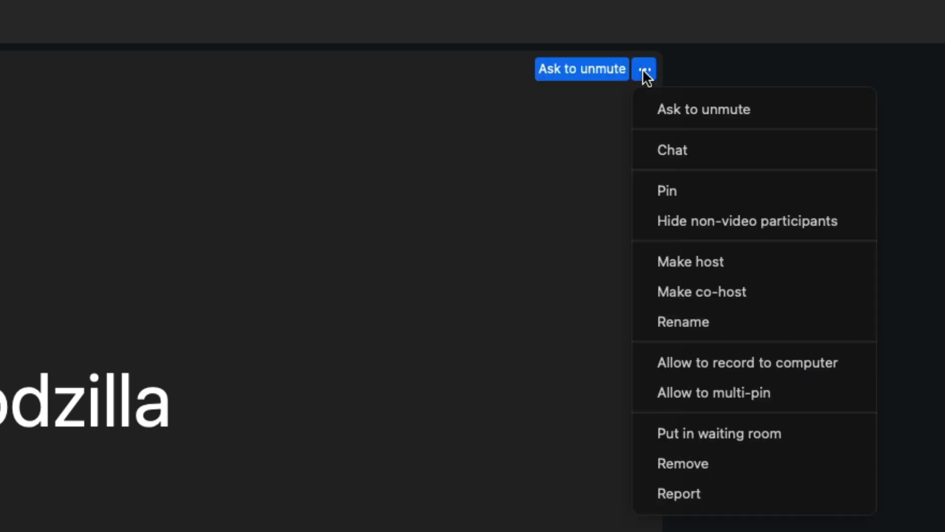
pyautogui.click(689, 463)
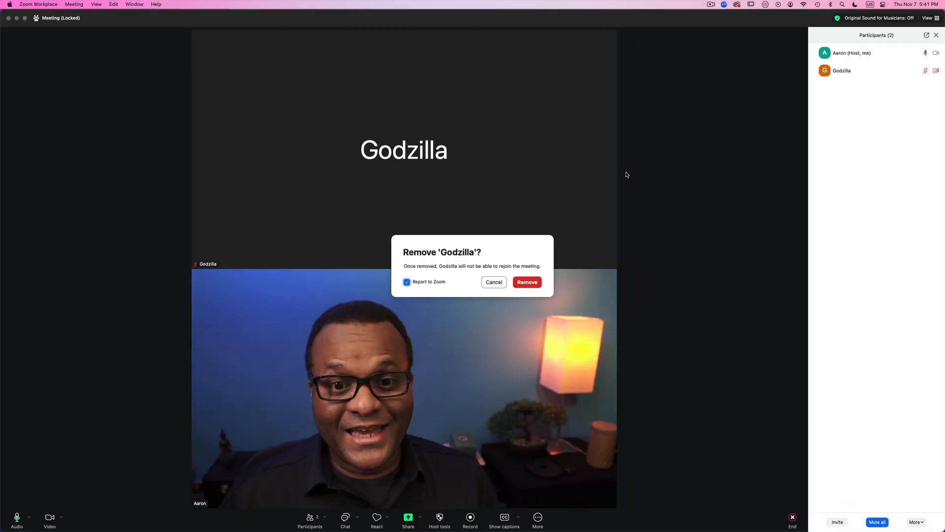
pyautogui.click(406, 282)
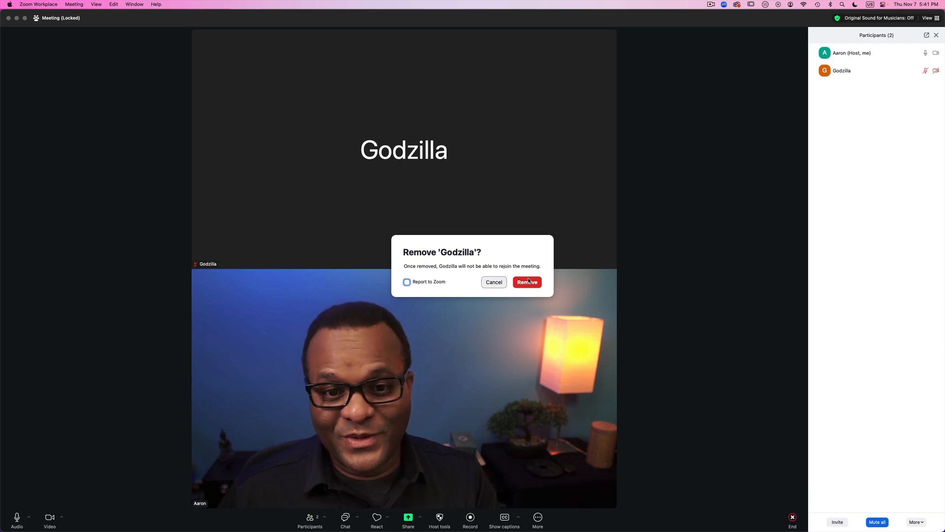
pyautogui.click(525, 284)
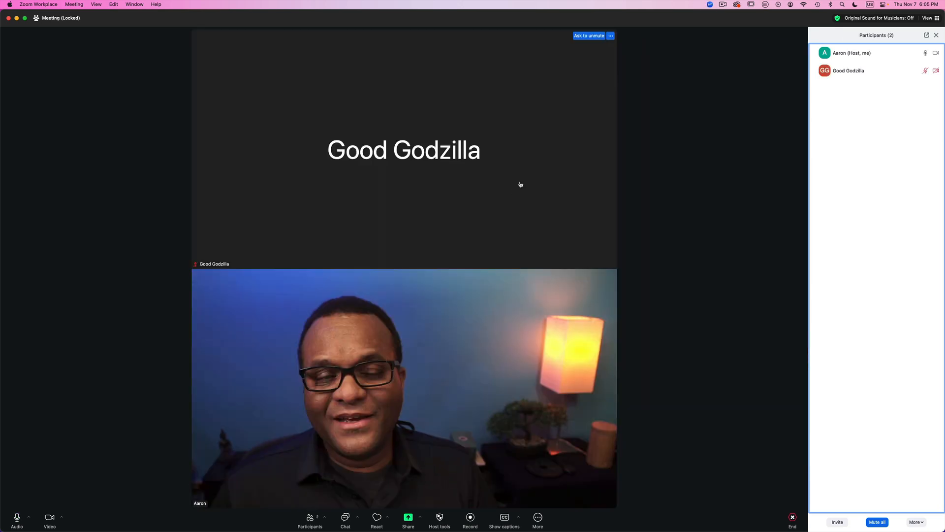
# Step: Unlock the meeting through the host tools
pyautogui.moveTo(323, 184)
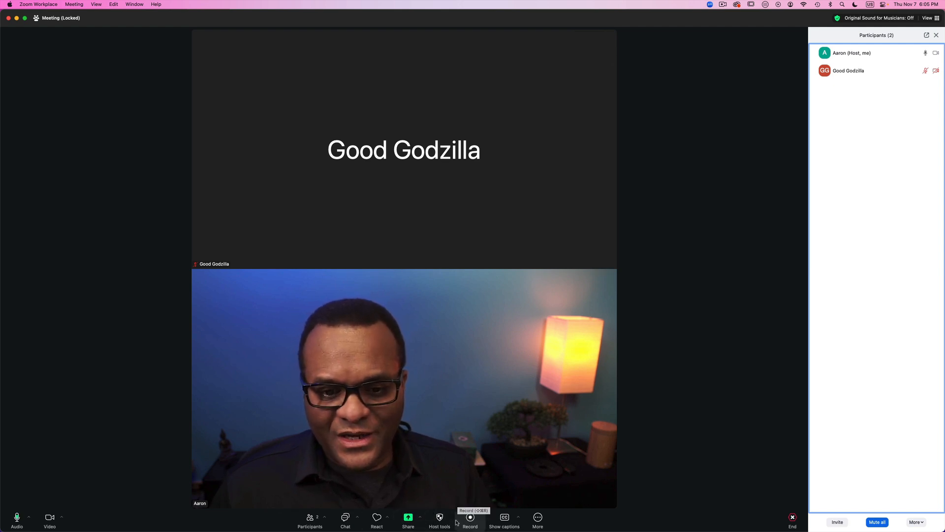
pyautogui.click(439, 518)
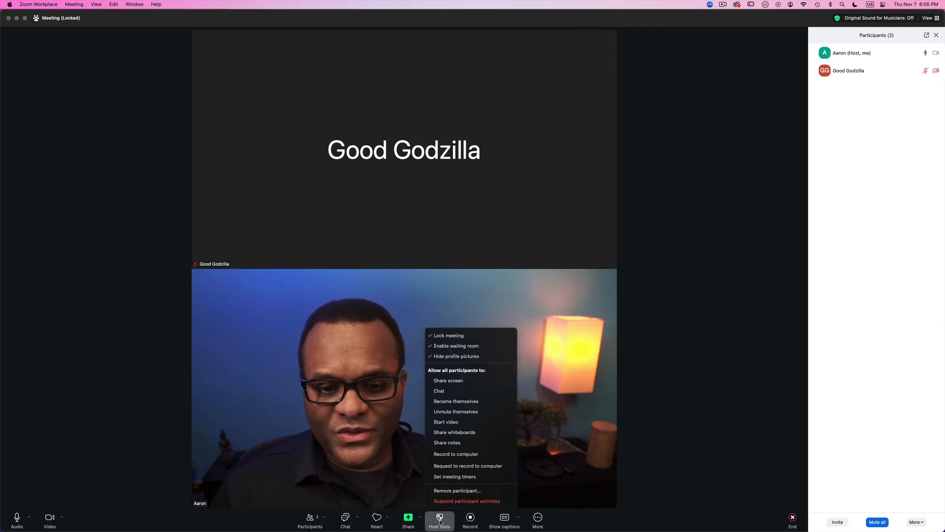
pyautogui.click(451, 337)
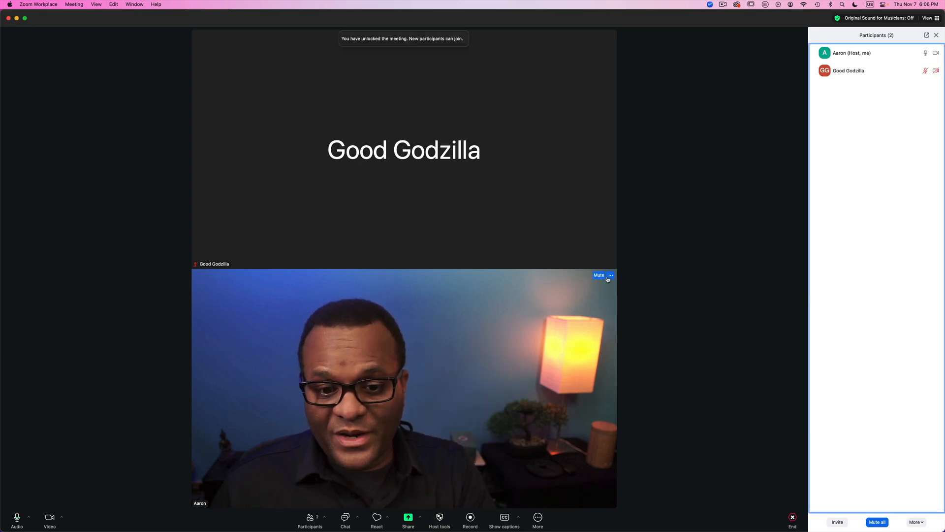
# Step: Allow all participants to unmute themselves and start their video
pyautogui.click(436, 520)
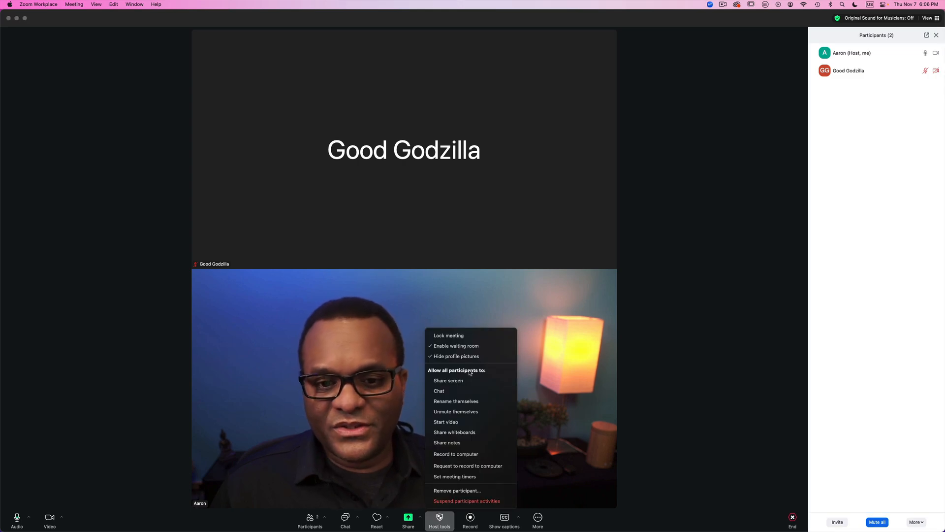
pyautogui.click(454, 412)
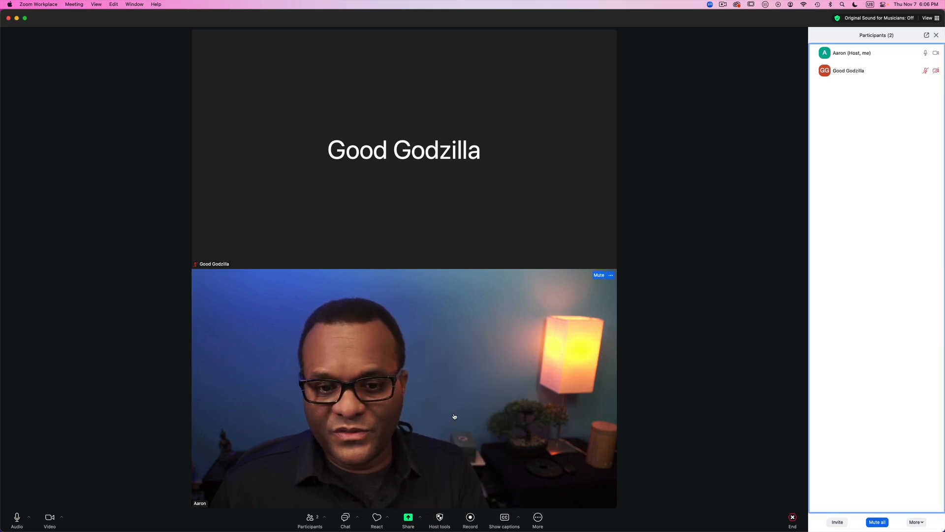
pyautogui.click(435, 526)
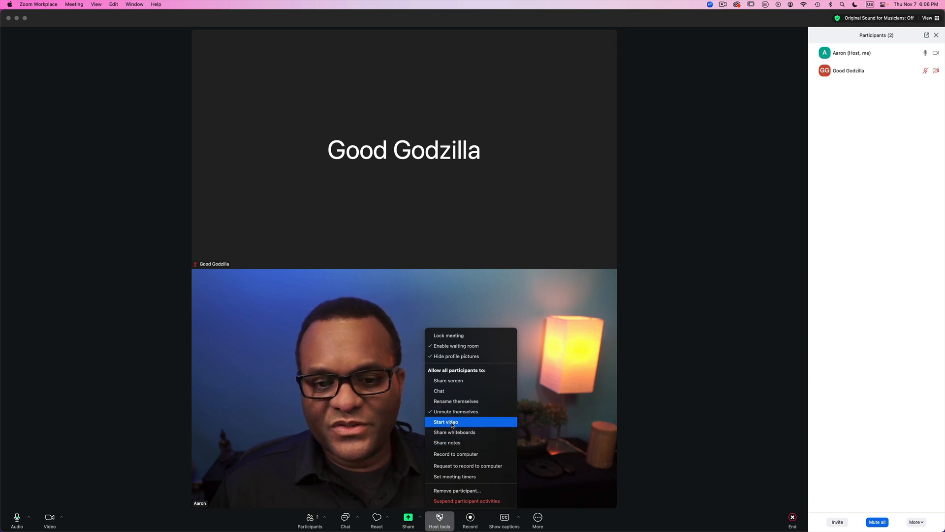
pyautogui.click(451, 423)
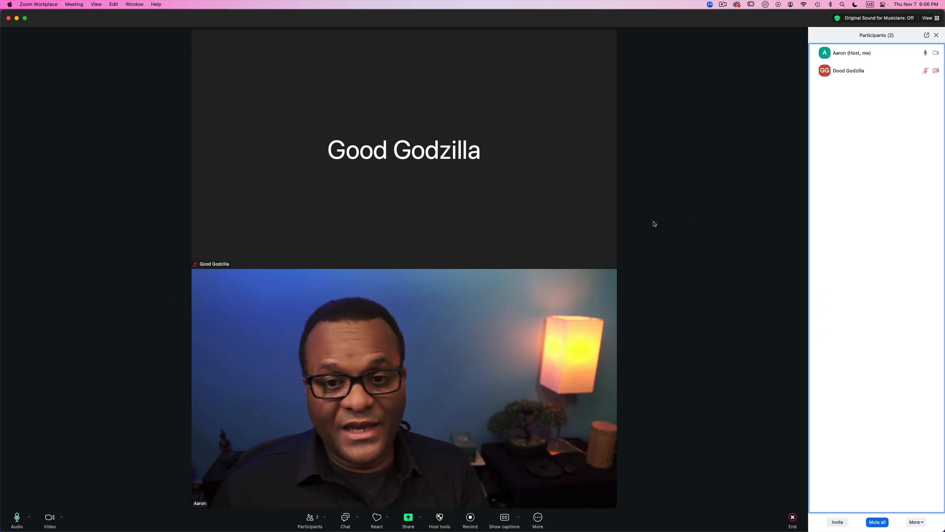
# Step: Open the additional options for the participant Good Godzilla's video tile
pyautogui.click(611, 36)
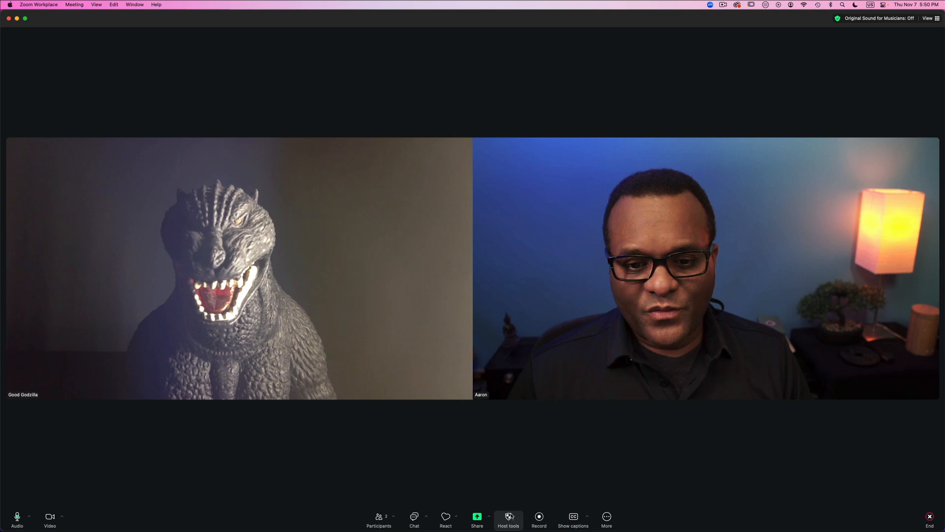
# Step: Share the entire Desktop 1 screen with the meeting, and stop the share from its floating controls
pyautogui.click(477, 517)
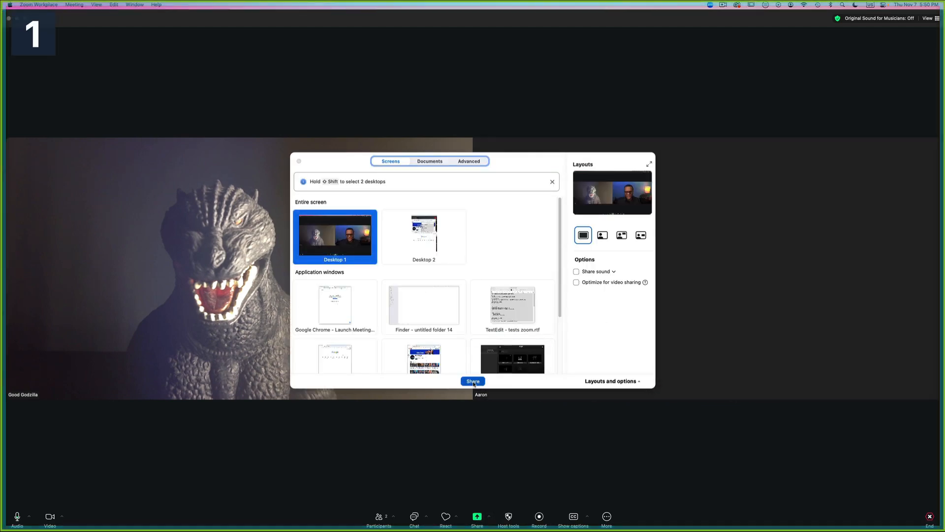
pyautogui.click(473, 381)
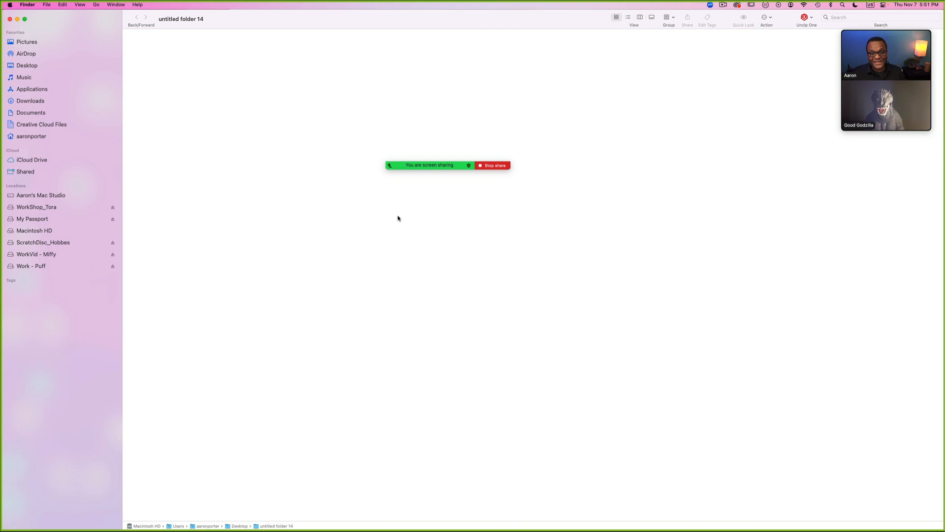
pyautogui.moveTo(438, 157)
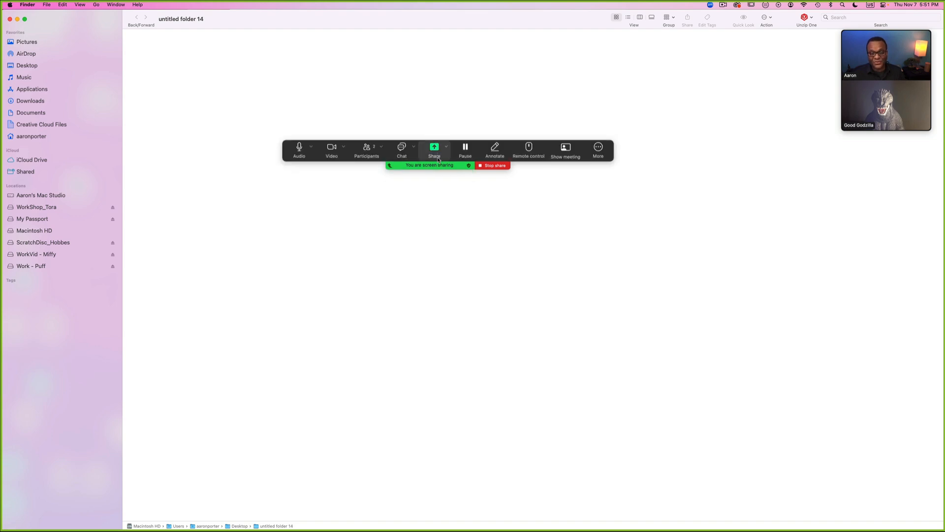
pyautogui.click(494, 165)
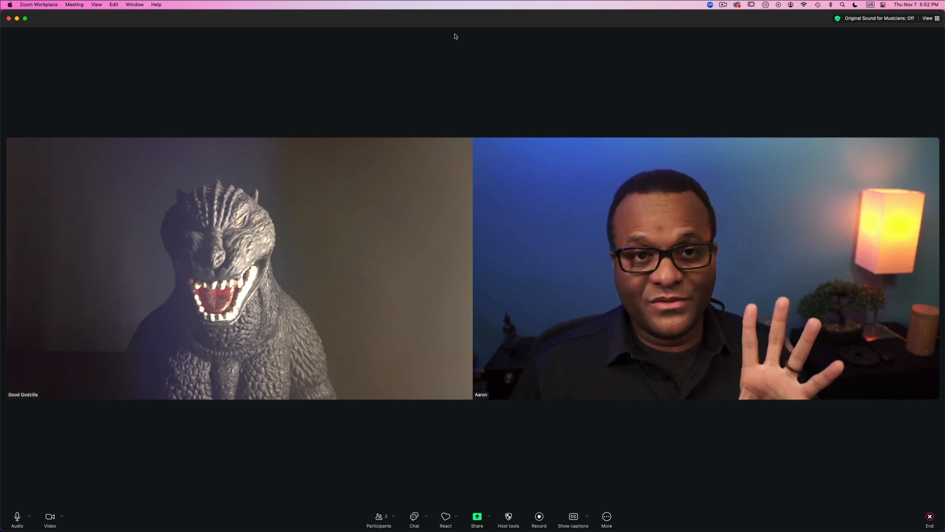
# Step: Enable Always show meeting controls in the General settings and close the settings window
pyautogui.click(36, 5)
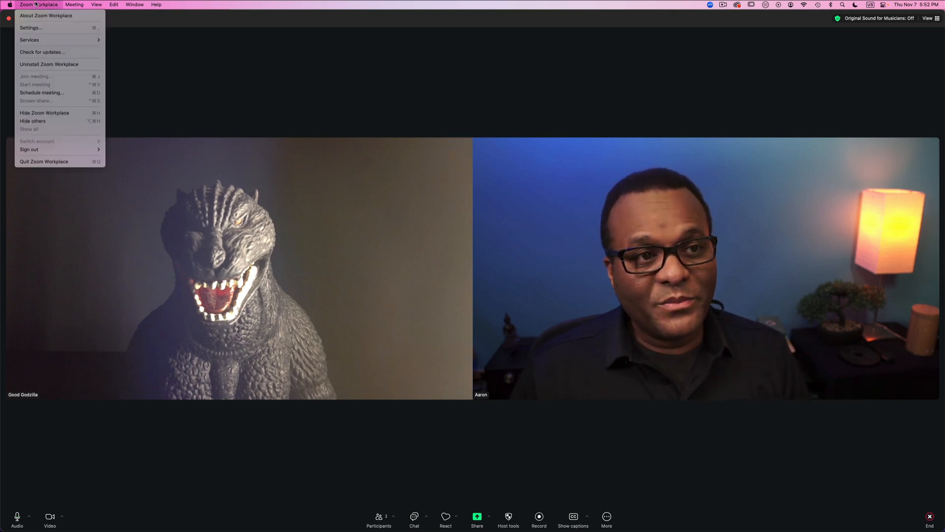
pyautogui.click(42, 28)
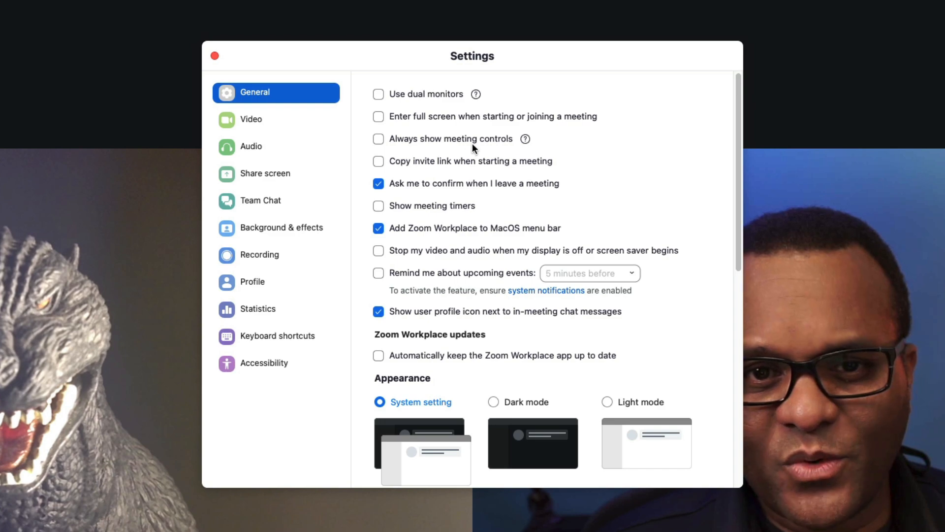
pyautogui.click(379, 139)
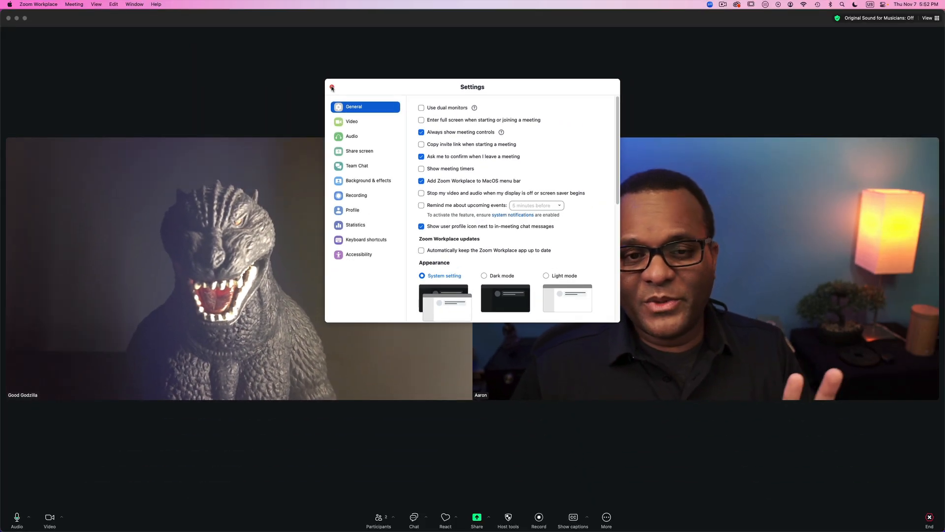
pyautogui.click(332, 87)
# Step: Share the entire desktop again to check the meeting controls with the Finder window active, and stop the share
pyautogui.click(476, 517)
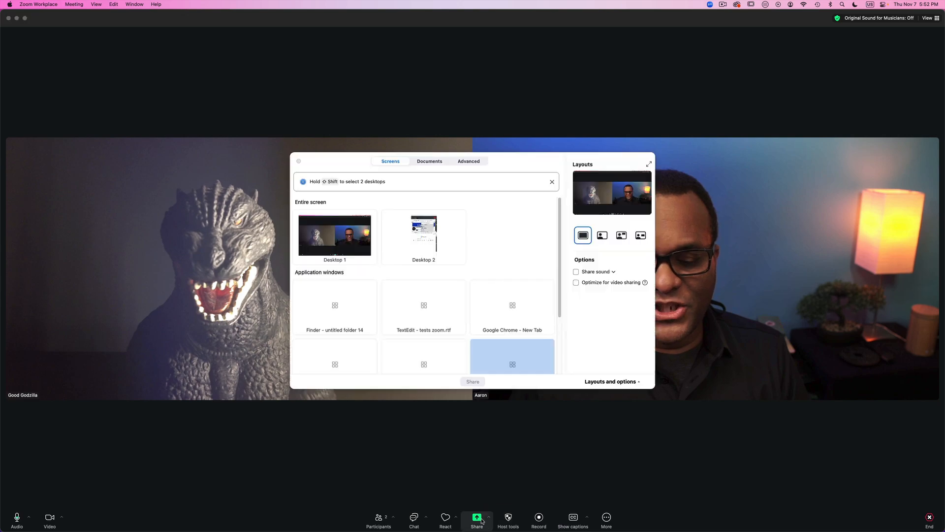
pyautogui.click(473, 382)
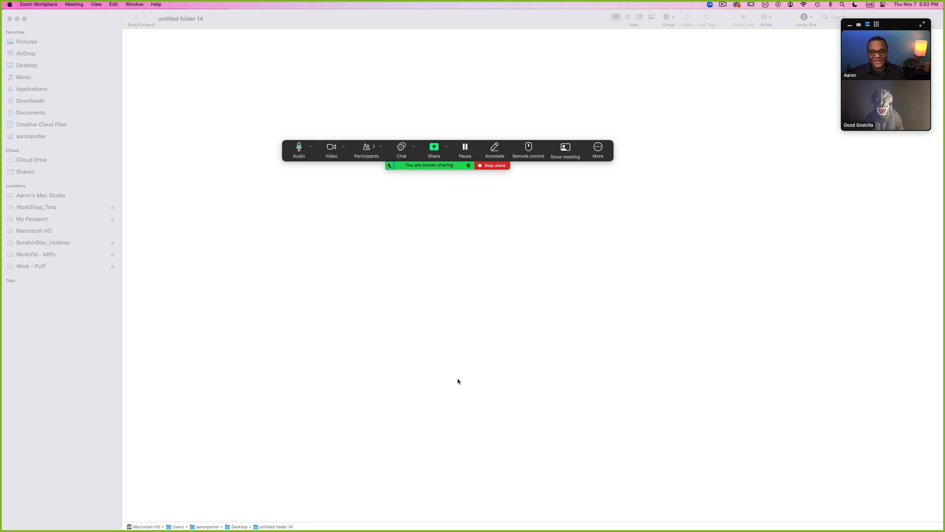
pyautogui.click(475, 229)
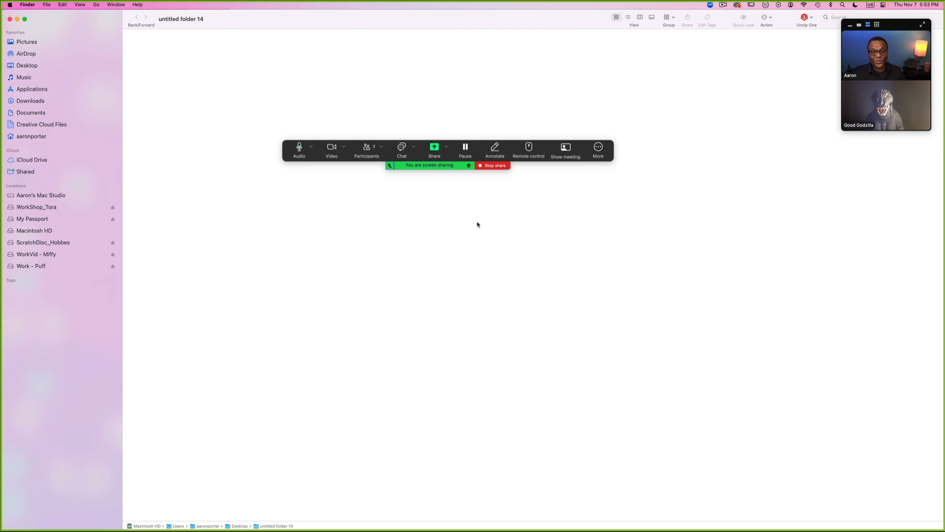
pyautogui.click(493, 166)
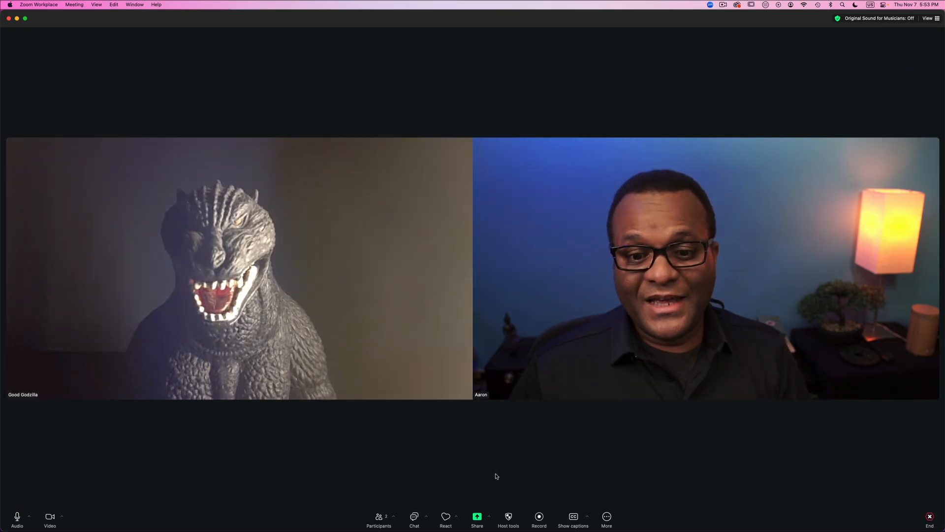
# Step: Review the host tools' security options and participant permissions, both without a share and during Good Godzilla's screen share
pyautogui.click(510, 517)
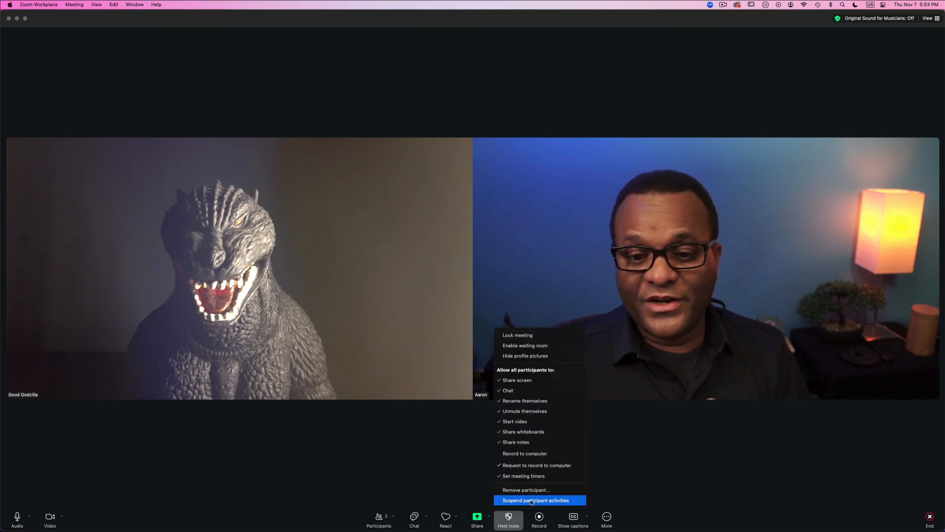
pyautogui.click(653, 471)
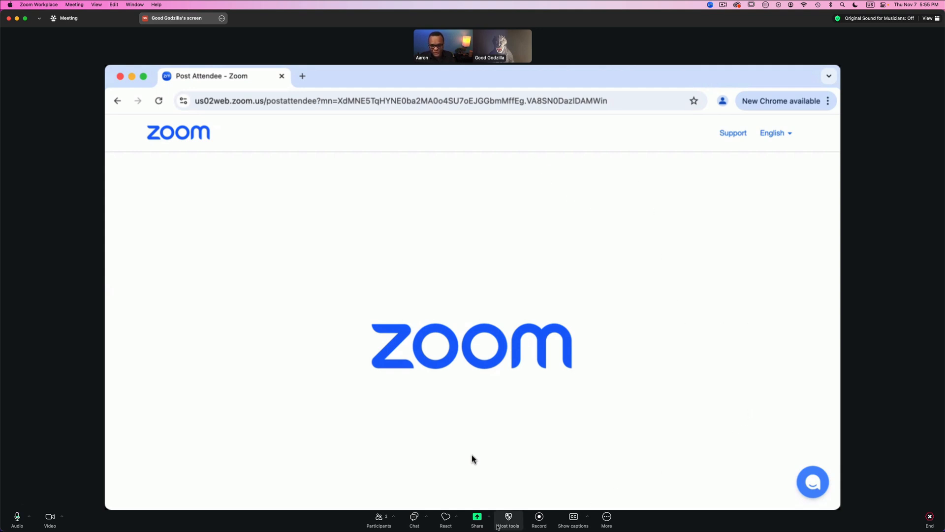
pyautogui.click(509, 525)
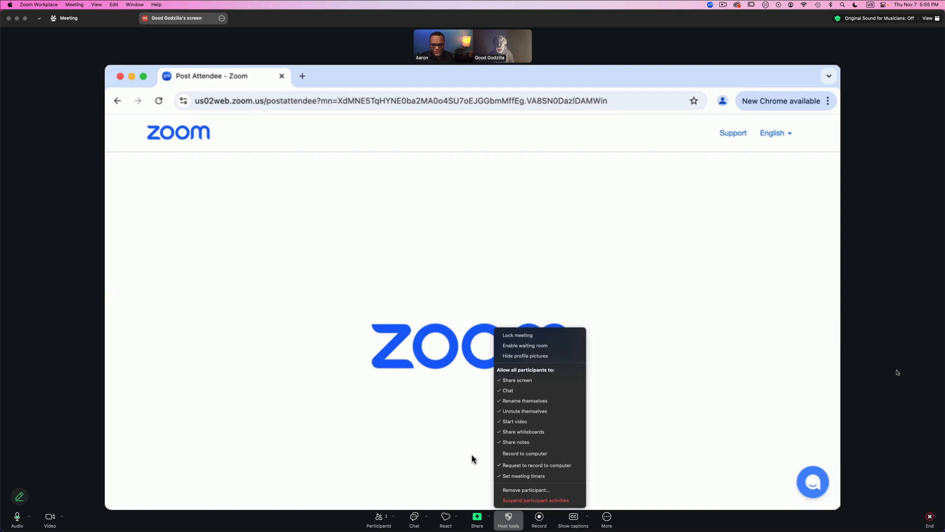
pyautogui.click(894, 375)
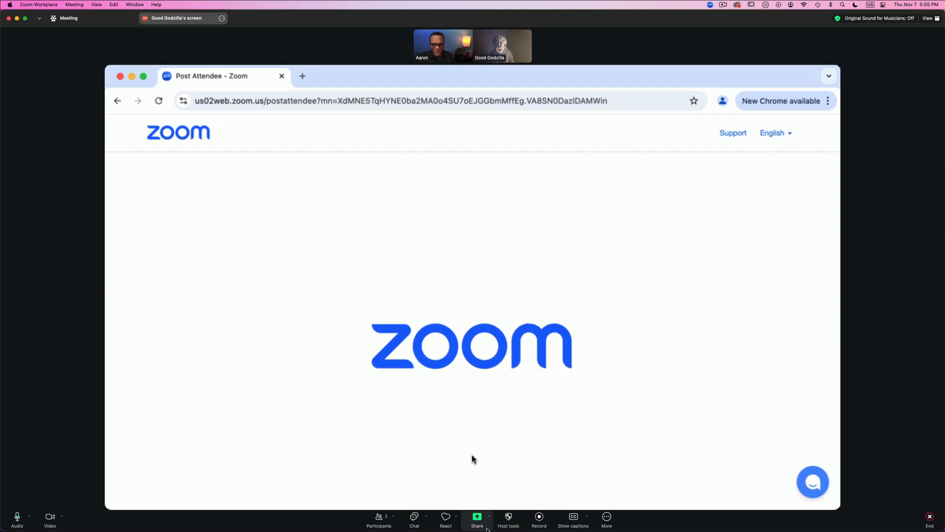
# Step: Replace Good Godzilla's current screen share with a share of the entire Desktop 1 screen
pyautogui.click(477, 524)
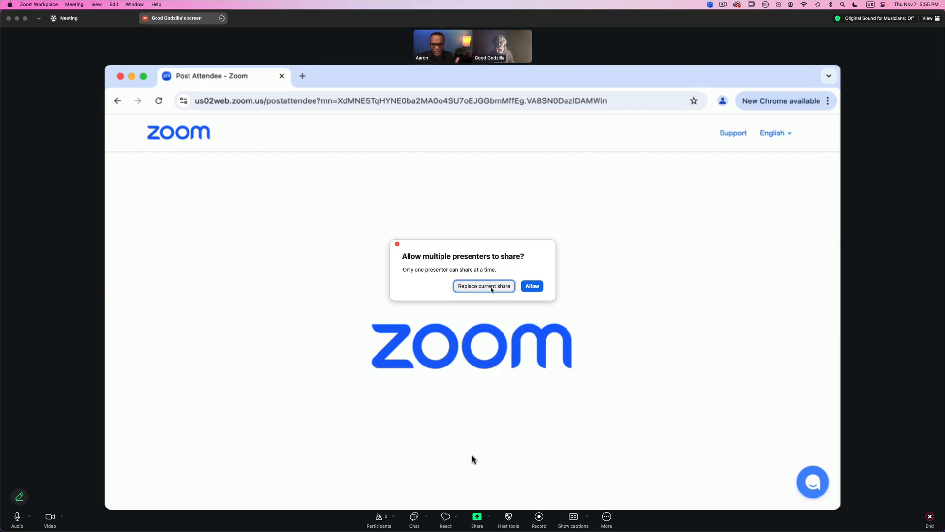
pyautogui.click(491, 289)
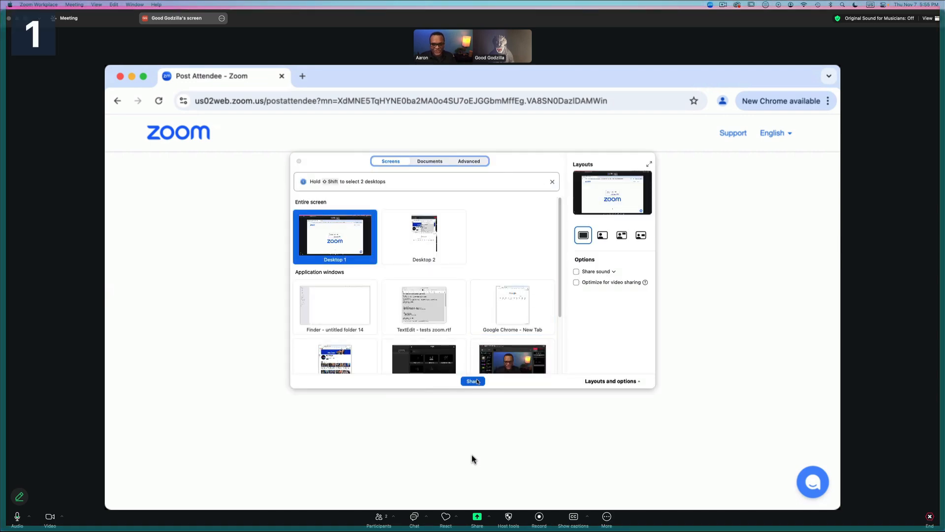
pyautogui.click(474, 381)
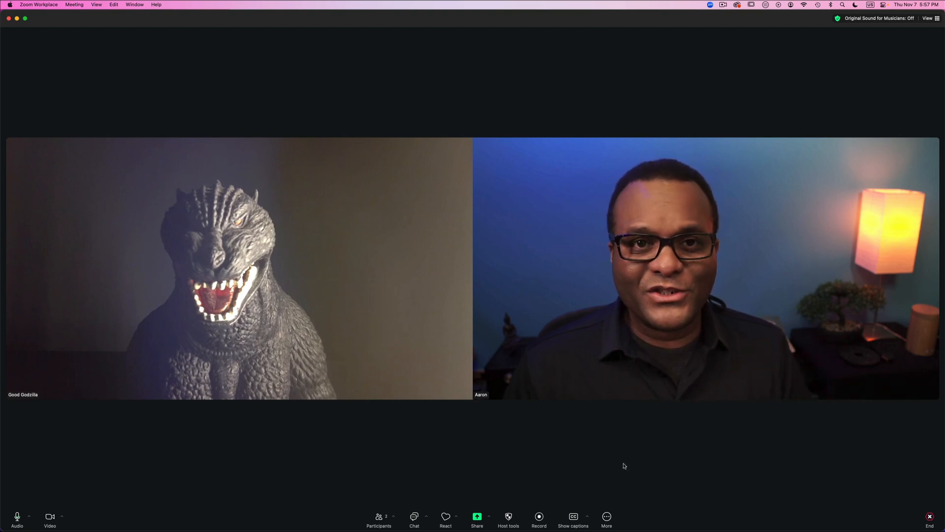
# Step: Mute Good Godzilla using the participant options on the video tile
pyautogui.moveTo(500, 164)
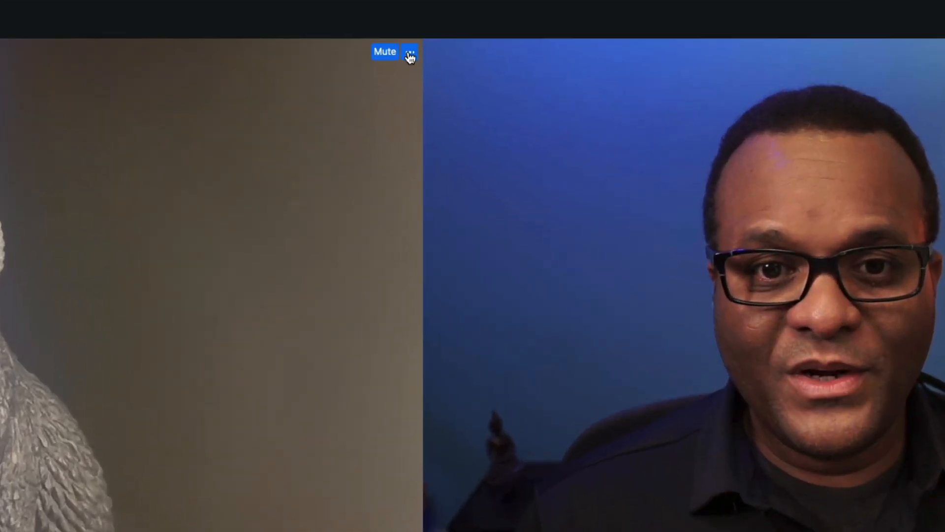
pyautogui.click(467, 144)
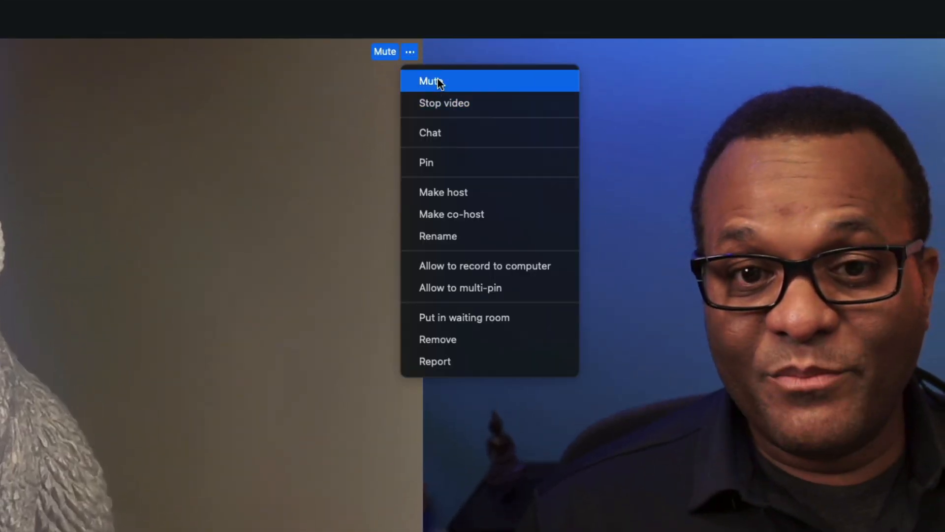
pyautogui.click(442, 81)
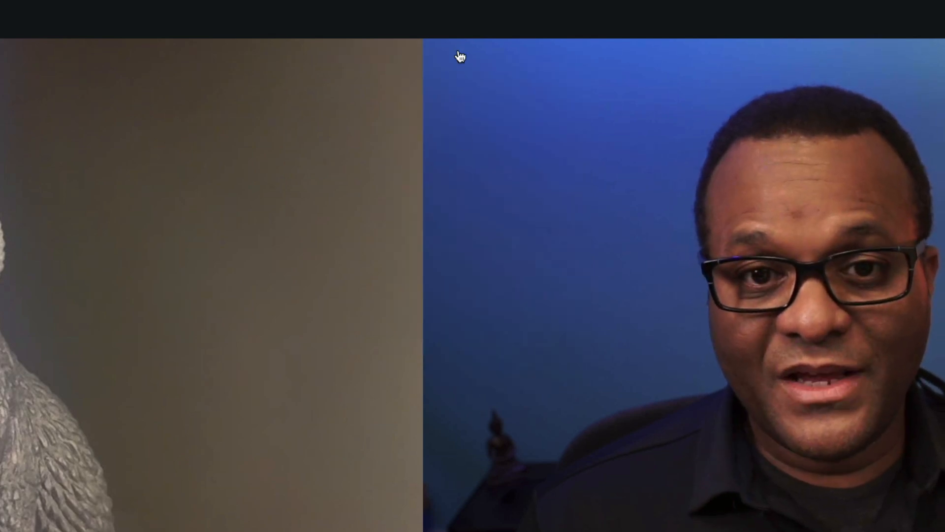
# Step: Put Good Godzilla in the waiting room and admit the participant back into the meeting
pyautogui.click(411, 52)
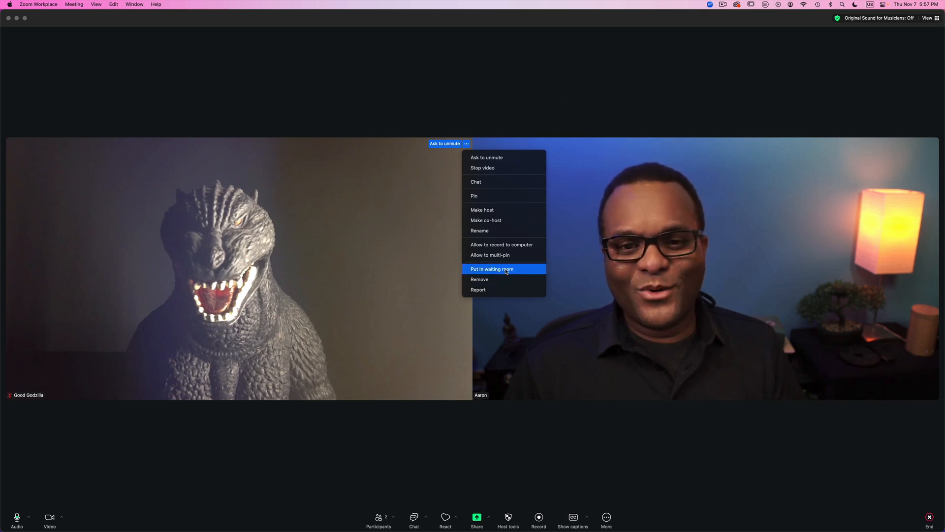
pyautogui.click(507, 269)
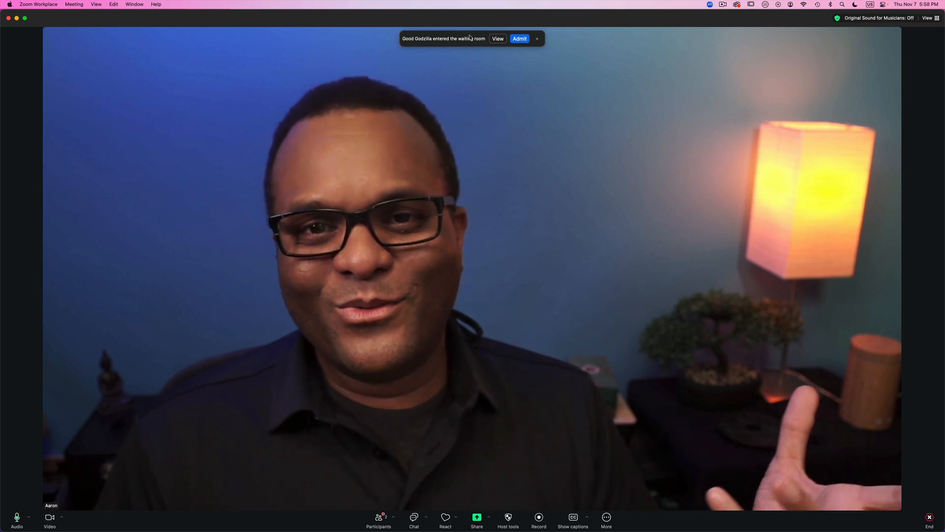
pyautogui.click(521, 40)
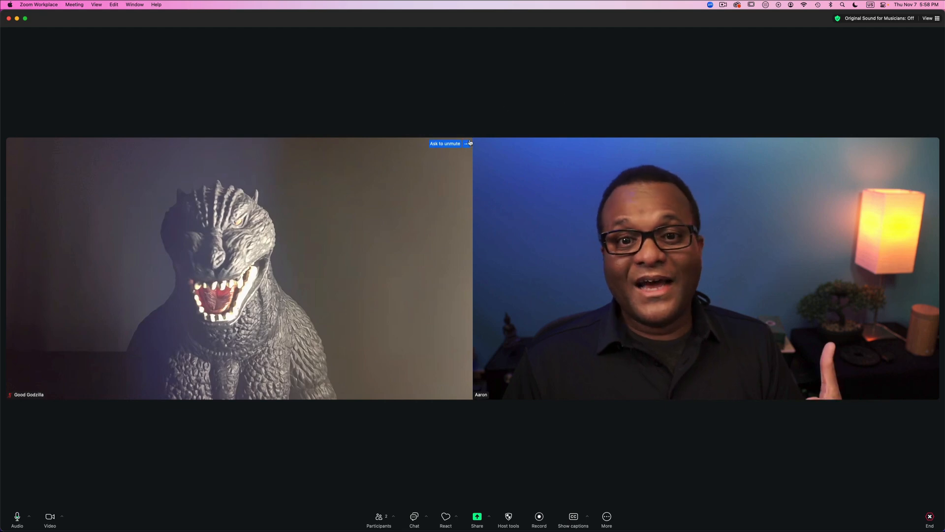
# Step: Review the host's options for Good Godzilla, including removing and reporting, and dismiss them without choosing any
pyautogui.click(467, 144)
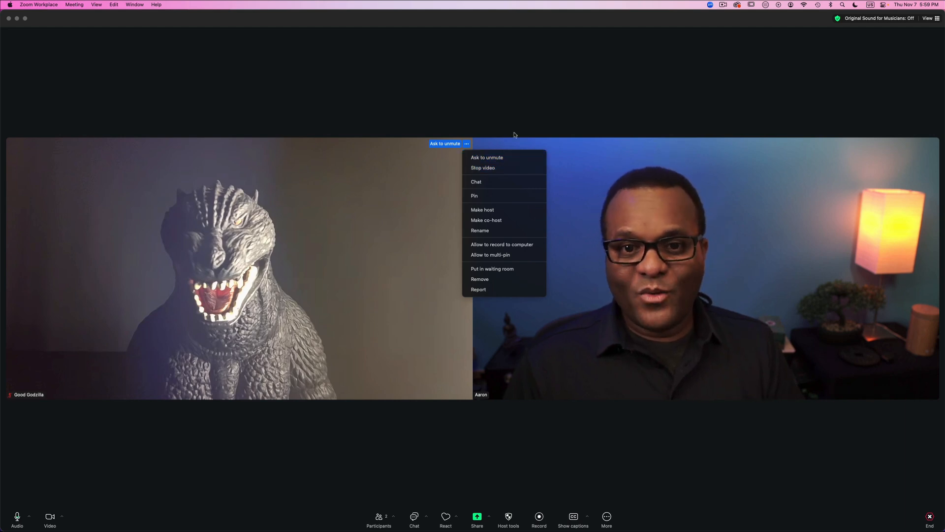
pyautogui.click(569, 116)
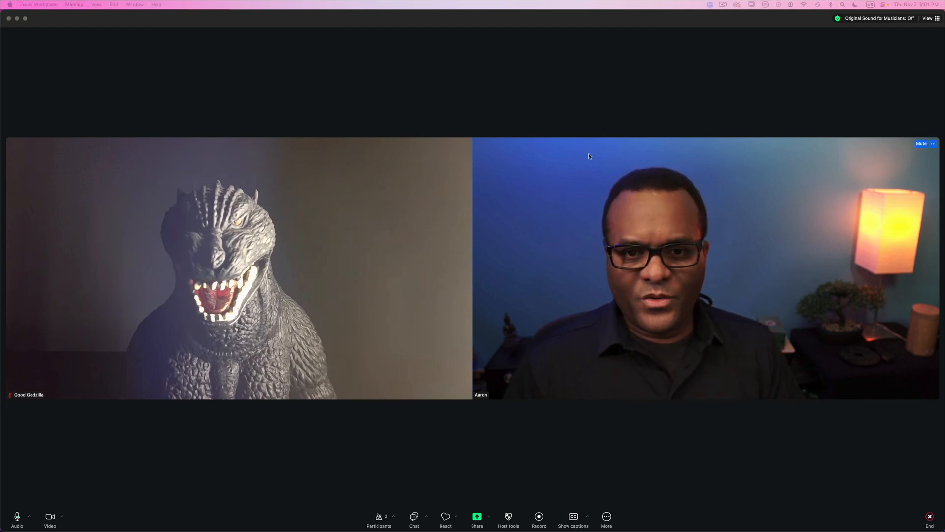
pyautogui.click(587, 157)
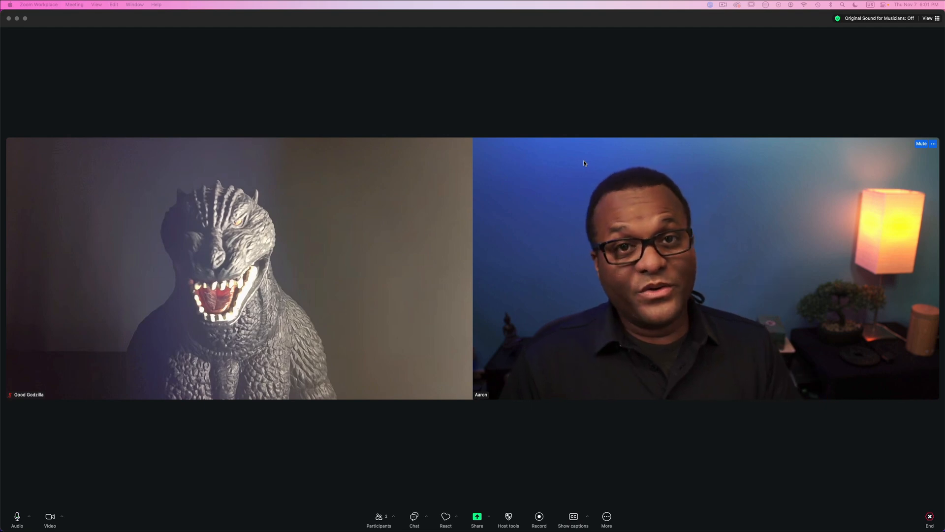
# Step: Restrict who can share to Host only in the advanced sharing options and close the dialog
pyautogui.click(489, 517)
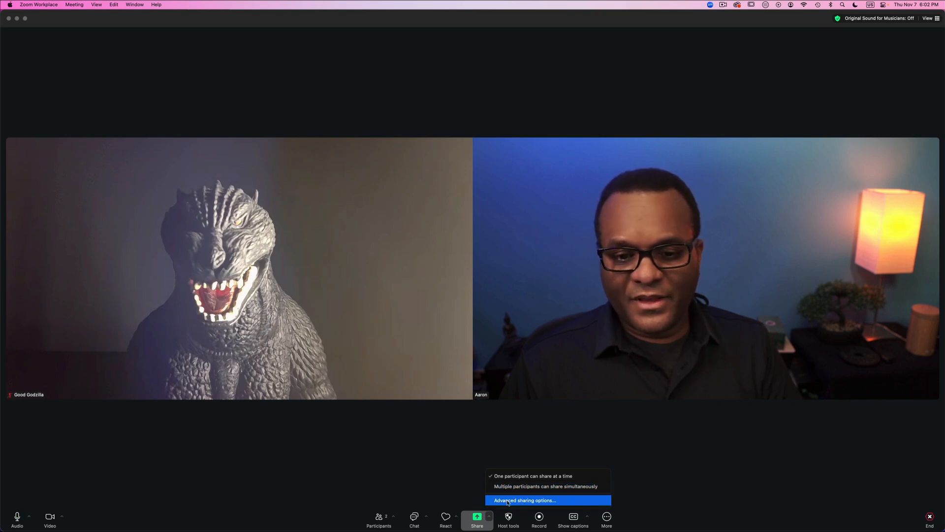
pyautogui.click(549, 501)
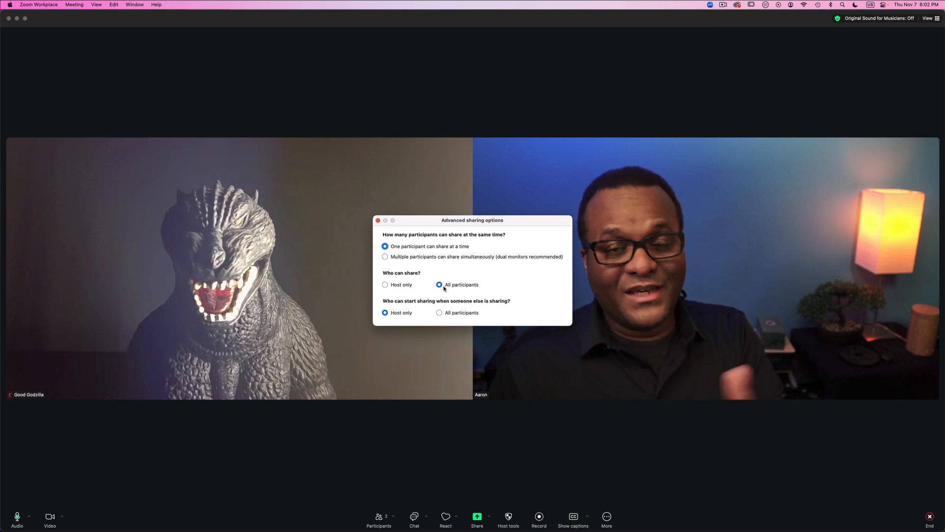
pyautogui.click(385, 285)
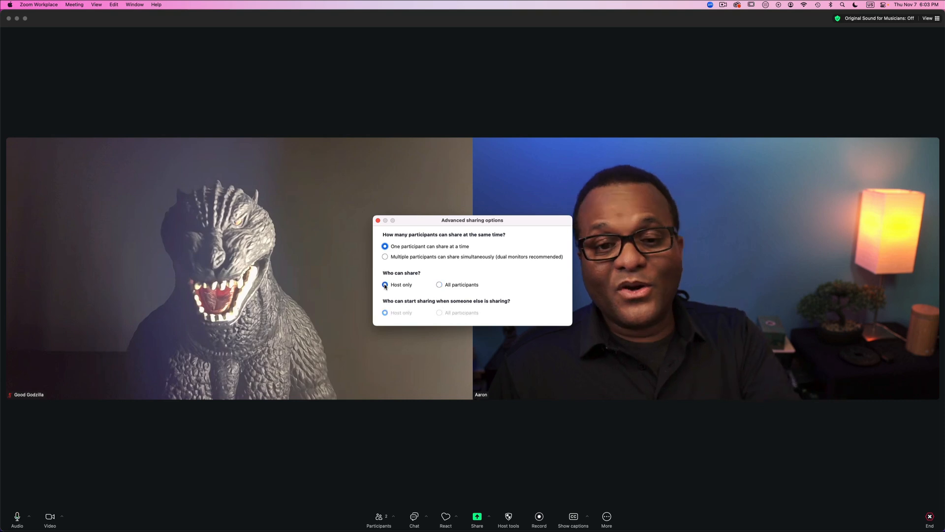
pyautogui.click(378, 220)
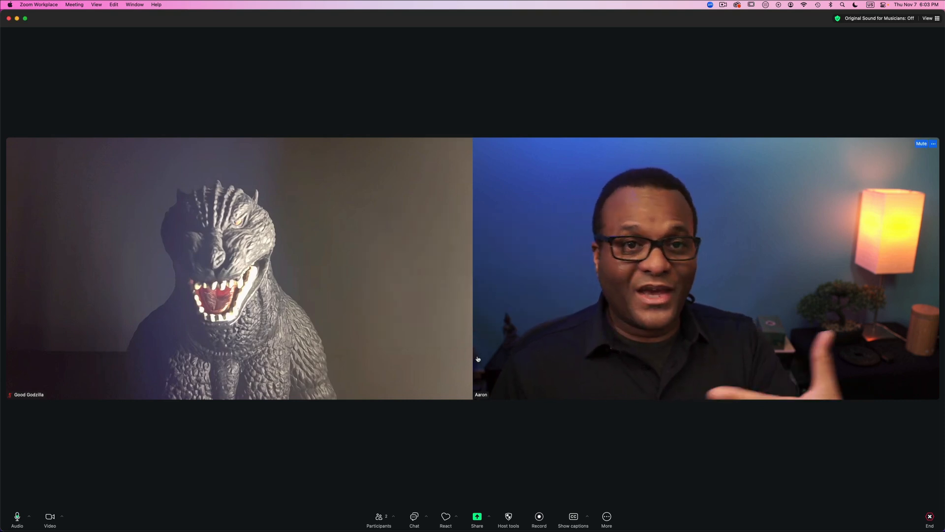
# Step: Set who can share back to All participants in the advanced sharing options and close the dialog
pyautogui.click(488, 516)
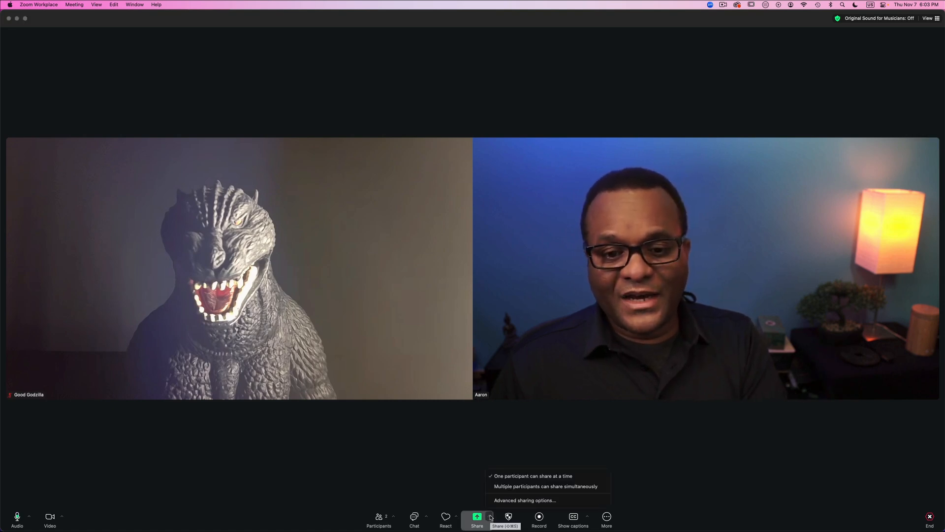
pyautogui.click(508, 501)
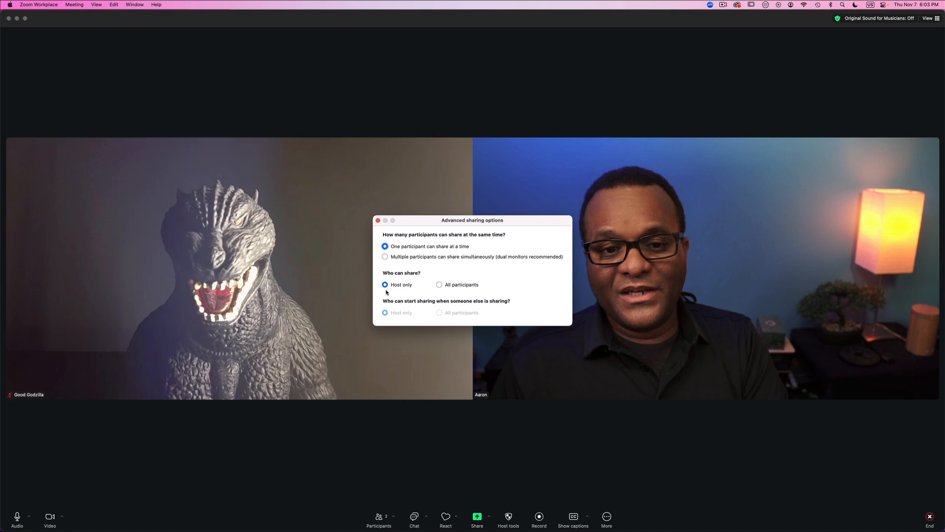
pyautogui.click(439, 284)
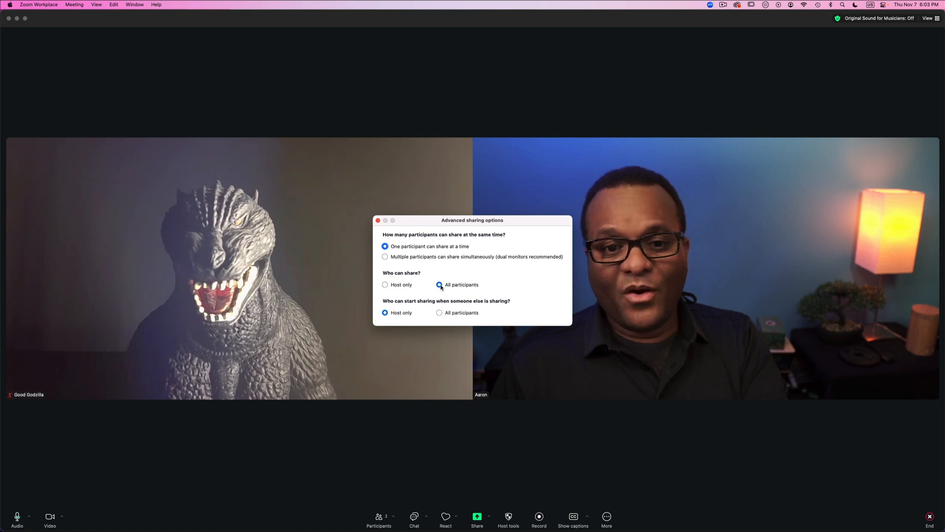
pyautogui.click(378, 220)
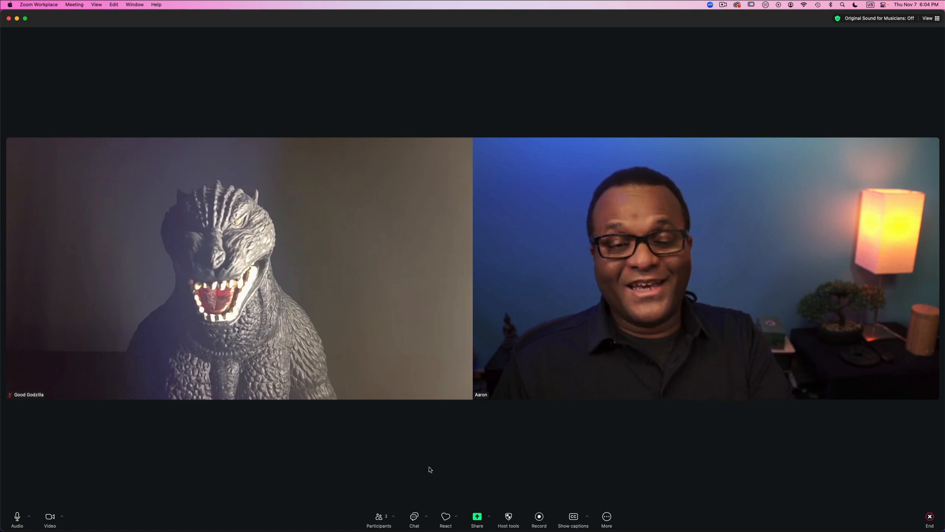
# Step: Suspend all participant activities in the meeting through the host tools
pyautogui.click(510, 522)
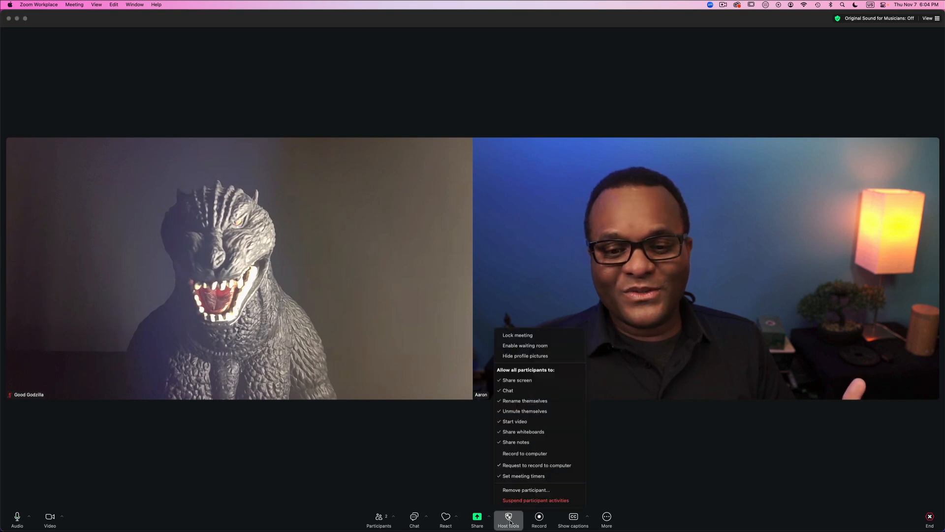
pyautogui.click(515, 502)
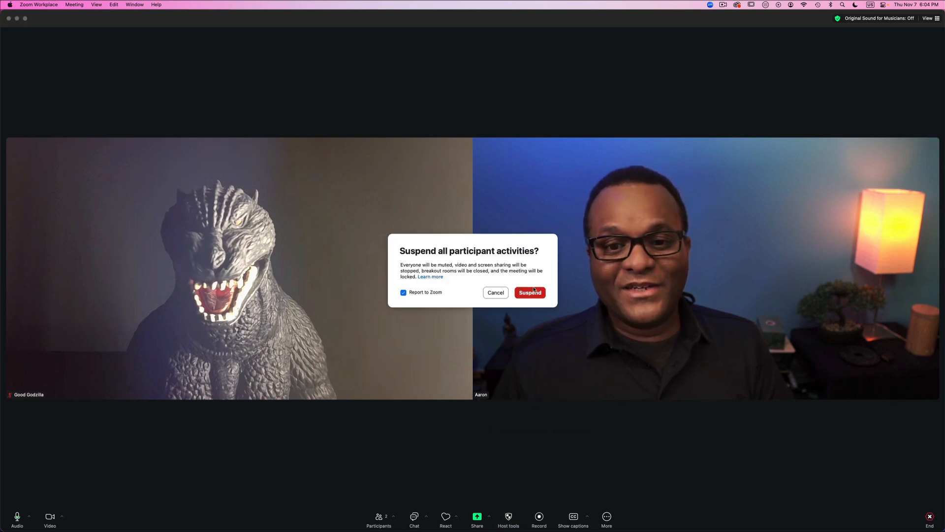